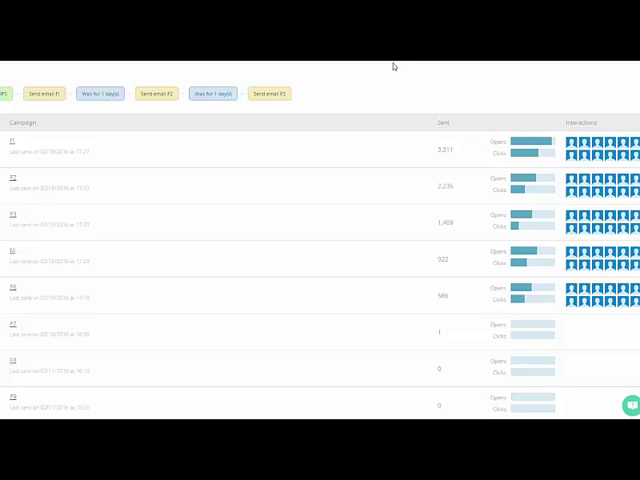
pyautogui.scroll(-3, 393, 64)
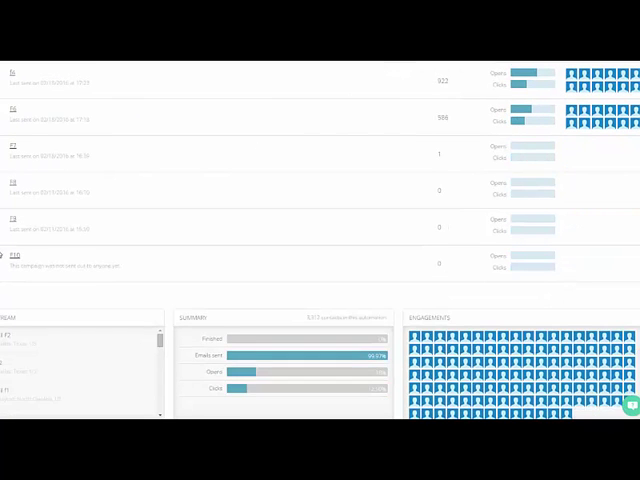
pyautogui.scroll(3, 20, 256)
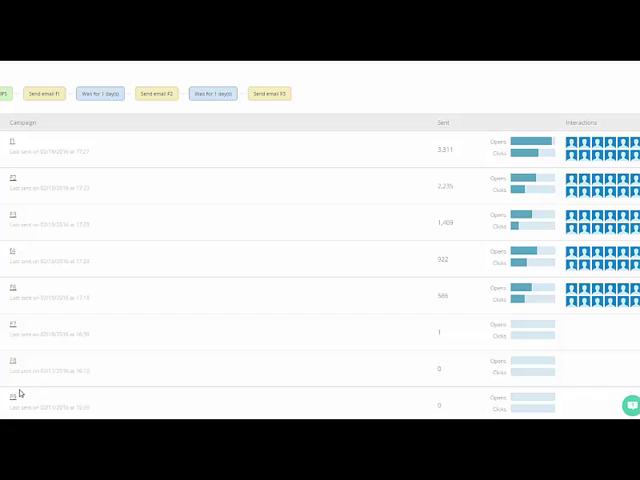
pyautogui.scroll(-1, 20, 390)
pyautogui.scroll(-1, 20, 387)
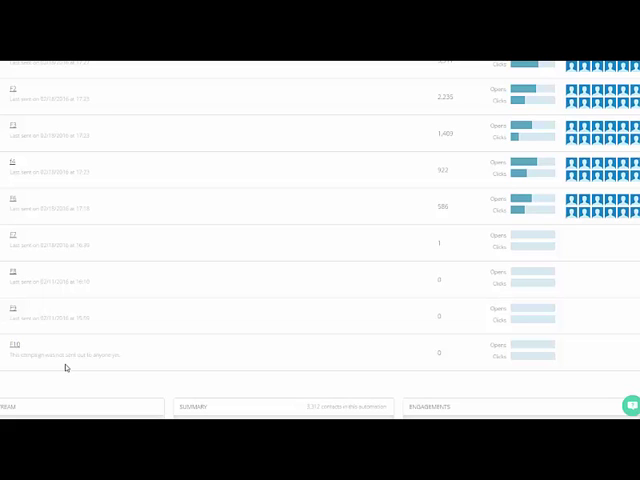
pyautogui.scroll(2, 65, 368)
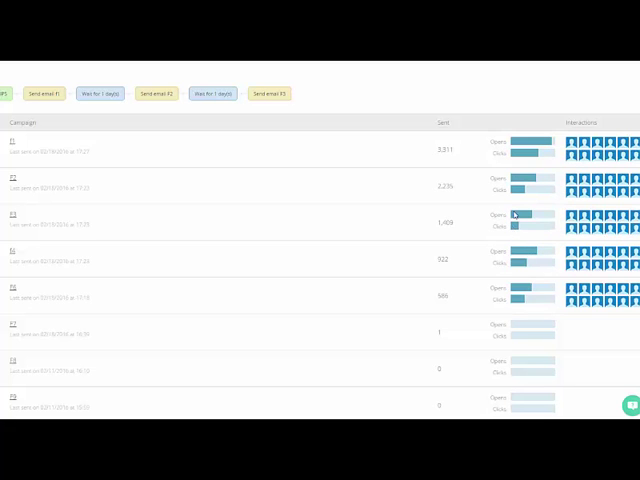
pyautogui.moveTo(518, 262)
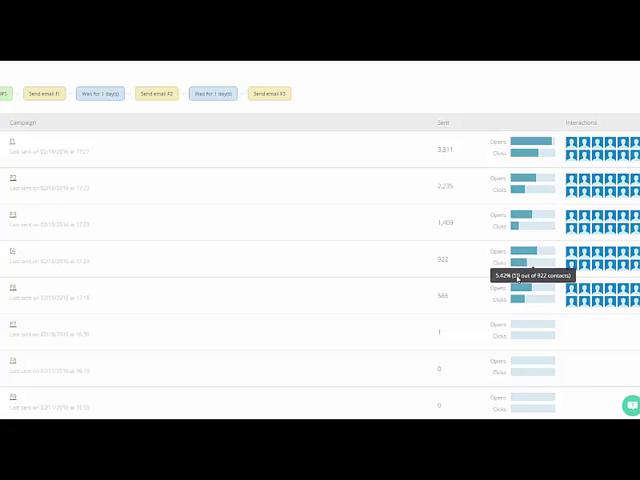
pyautogui.moveTo(532, 324)
pyautogui.scroll(-1, 515, 327)
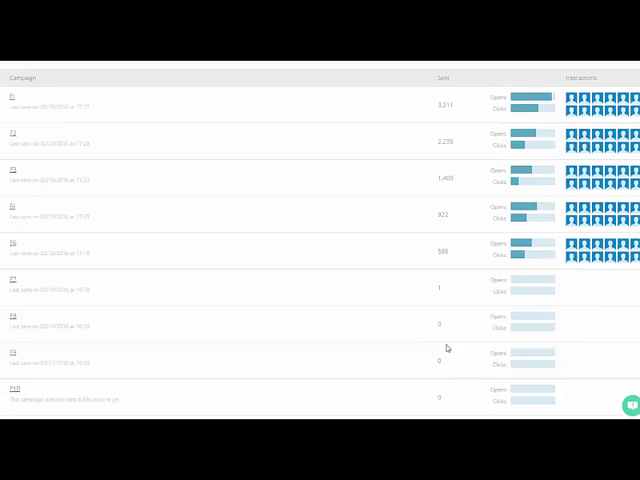
pyautogui.scroll(-1, 495, 354)
pyautogui.scroll(2, 517, 307)
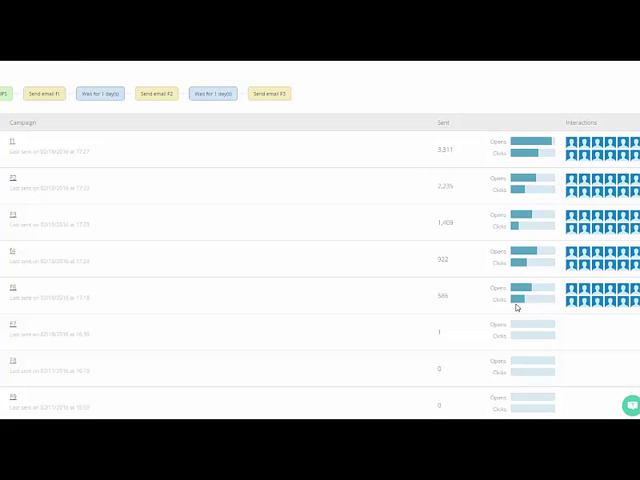
pyautogui.scroll(-3, 490, 300)
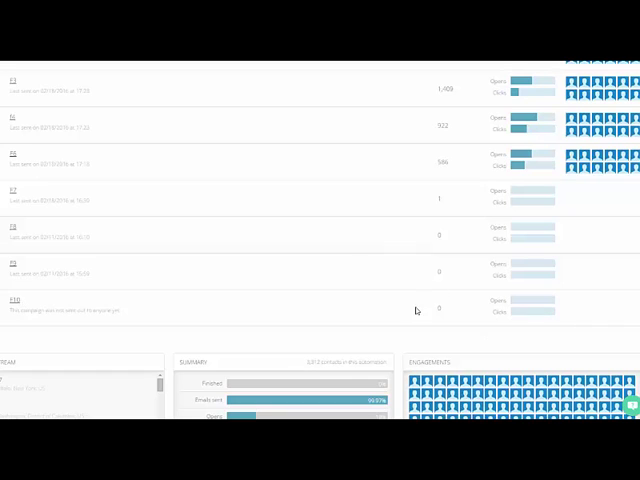
pyautogui.scroll(1, 413, 310)
pyautogui.scroll(2, 413, 311)
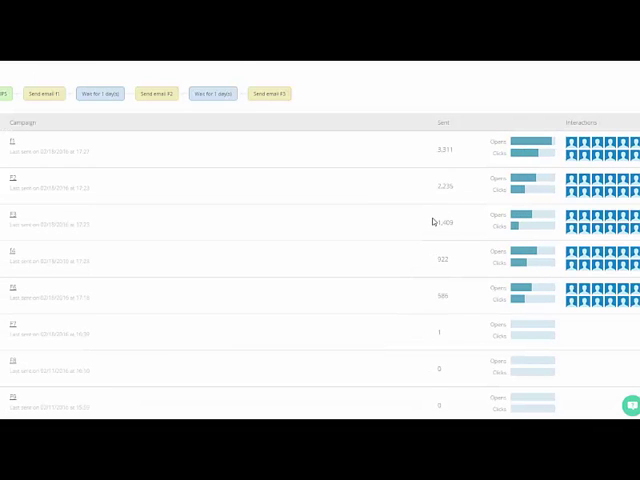